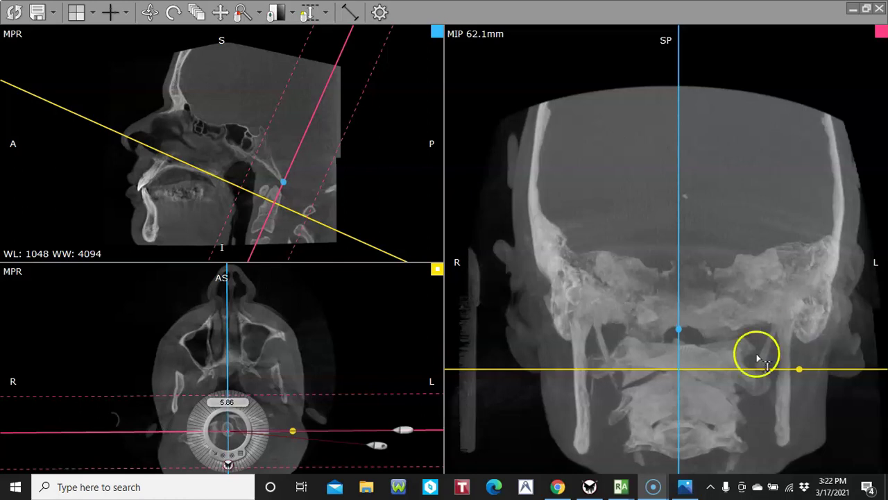
# Move the protractor left of the axial view and raise the crosshair so the axial slice crosses the sinuses.
pyautogui.moveTo(224, 467); pyautogui.dragTo(43, 366)
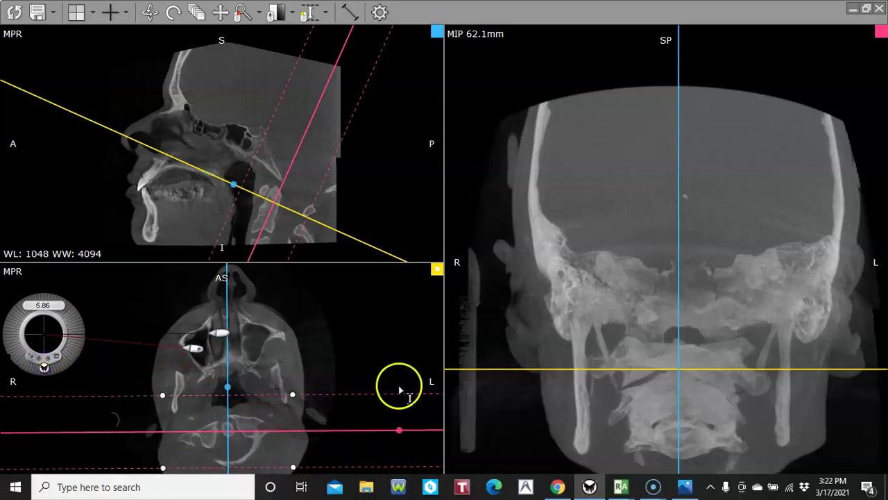
pyautogui.moveTo(303, 208); pyautogui.dragTo(272, 201)
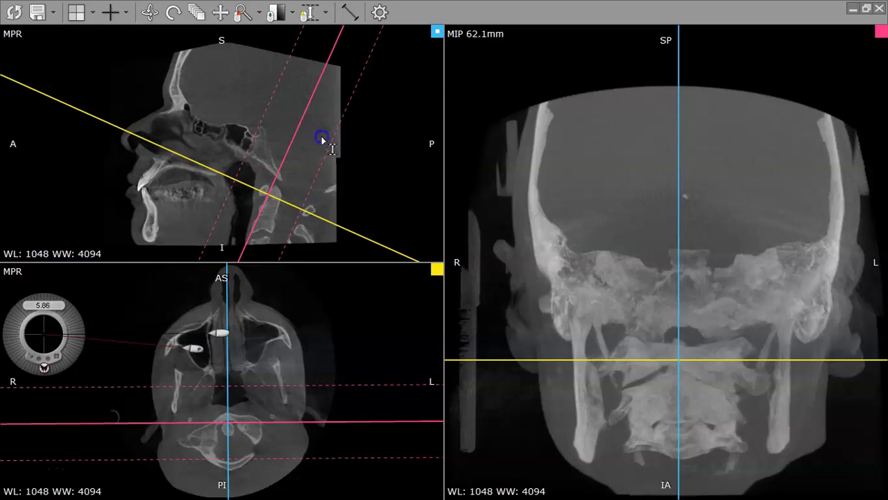
# Widen the coronal MIP slab, lower the slice centre to the atlas, and pan the axial image right.
pyautogui.moveTo(264, 119)
pyautogui.mouseDown()
pyautogui.moveTo(57, 31)
pyautogui.moveTo(200, 95)
pyautogui.moveTo(253, 131)
pyautogui.mouseUp()
pyautogui.moveTo(277, 202); pyautogui.dragTo(291, 216)
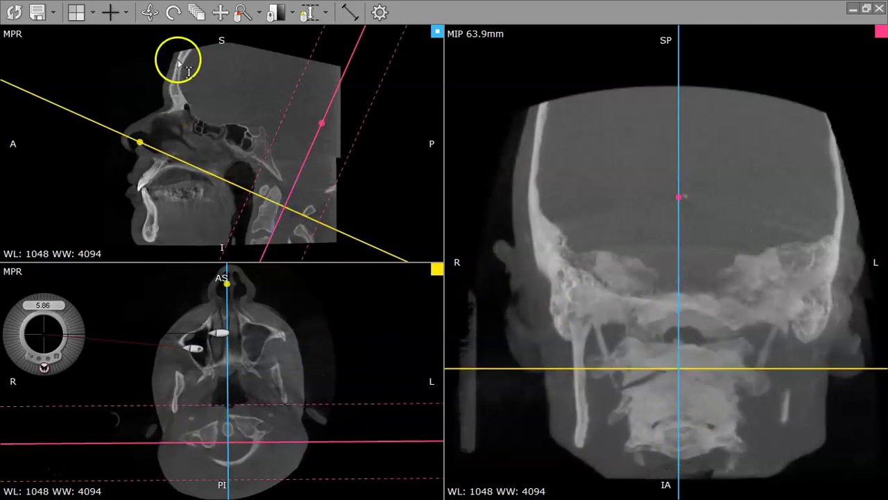
pyautogui.click(213, 14)
pyautogui.moveTo(274, 390); pyautogui.dragTo(304, 384)
pyautogui.click(246, 399)
pyautogui.moveTo(246, 399); pyautogui.dragTo(284, 331)
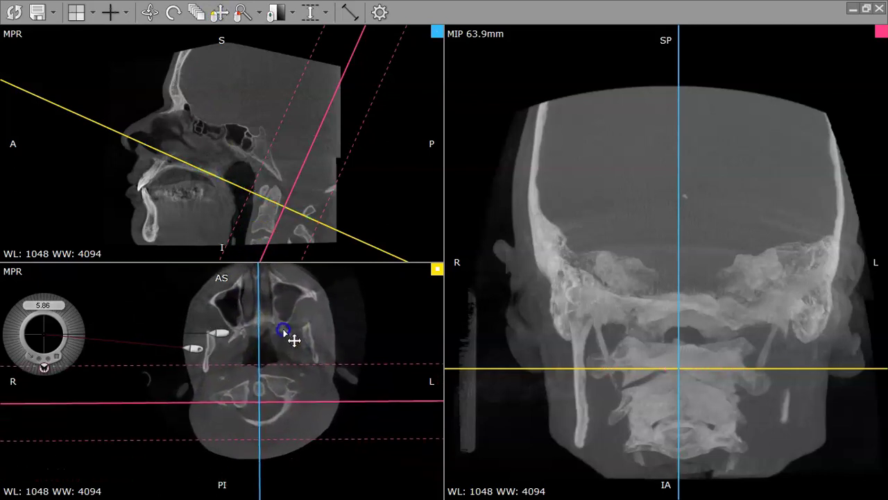
# Zoom into the axial atlas image and pan it up-left.
pyautogui.click(349, 12)
pyautogui.moveTo(281, 396); pyautogui.dragTo(283, 426)
pyautogui.moveTo(283, 426); pyautogui.dragTo(290, 305, button='right')
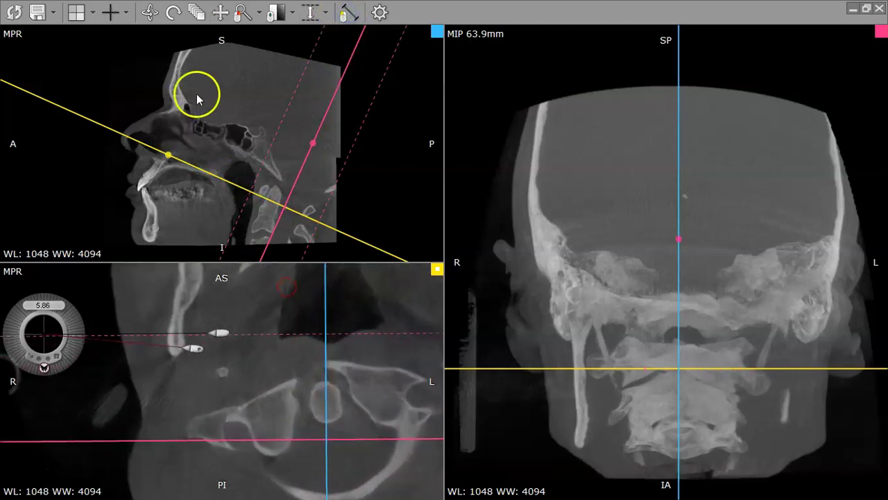
pyautogui.click(220, 12)
pyautogui.moveTo(252, 355); pyautogui.dragTo(214, 327)
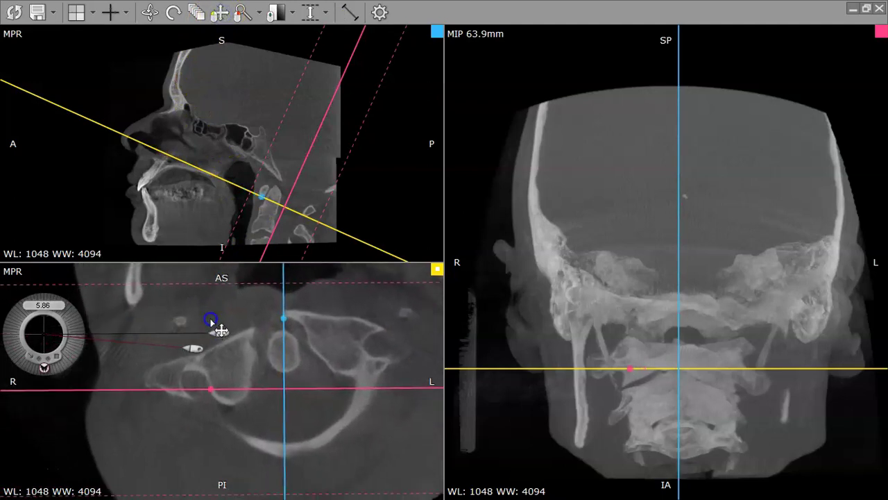
# Draw three length lines across the atlas (3.76, 3.85, 4.44 cm) and place the protractor on the image.
pyautogui.click(340, 13)
pyautogui.click(351, 373)
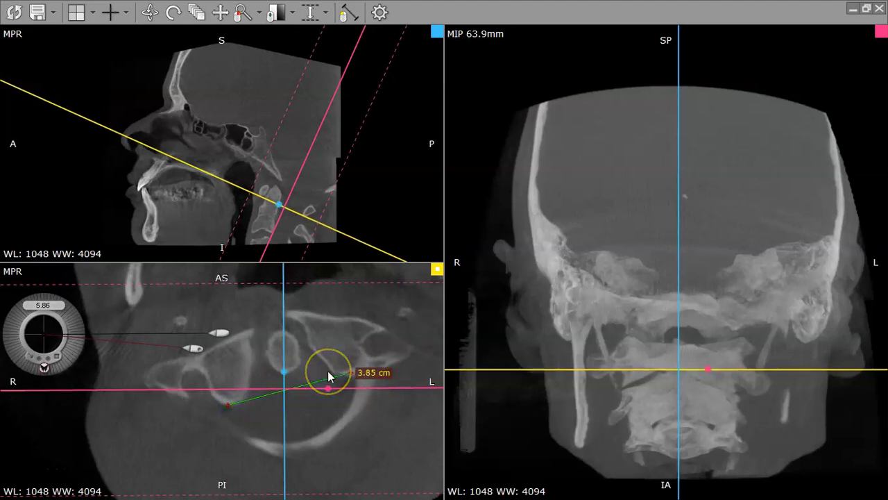
pyautogui.scroll(6, 328, 373)
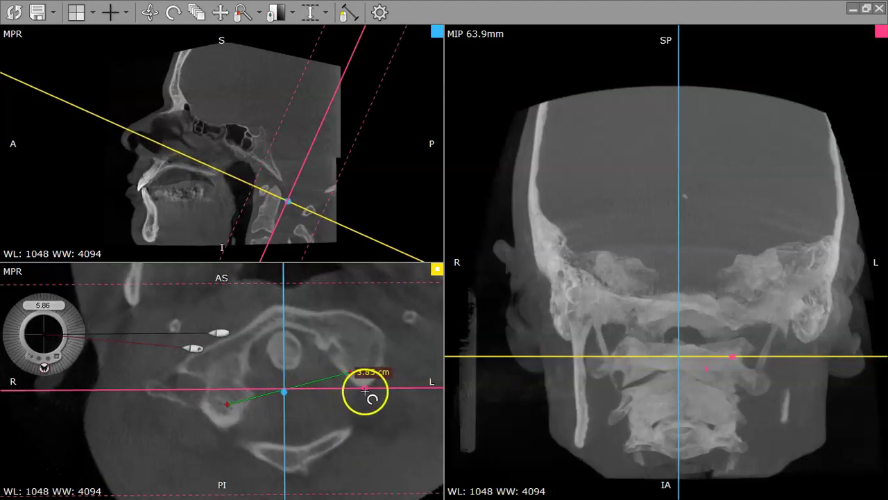
pyautogui.click(225, 417)
pyautogui.click(294, 417)
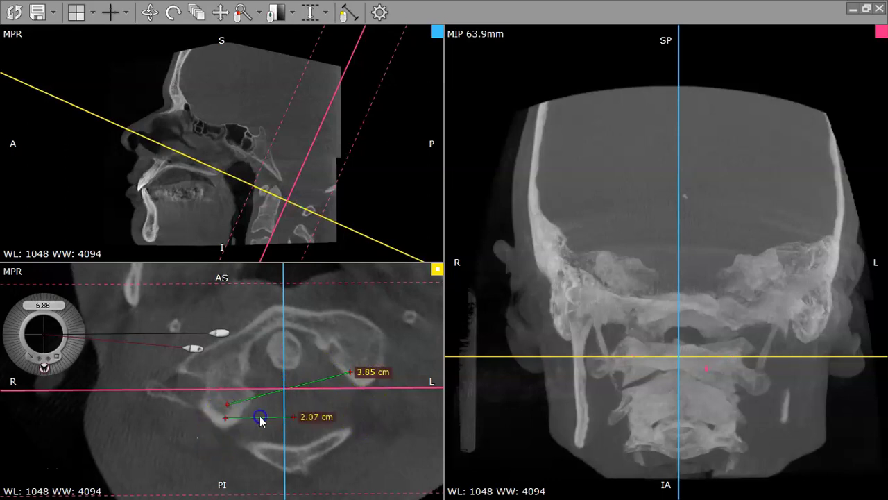
pyautogui.moveTo(260, 419); pyautogui.dragTo(367, 385)
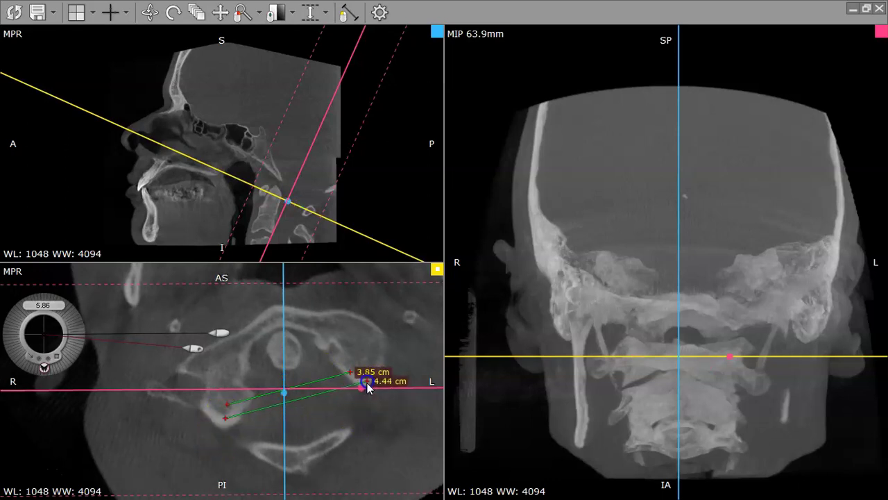
pyautogui.click(340, 313)
pyautogui.click(228, 341)
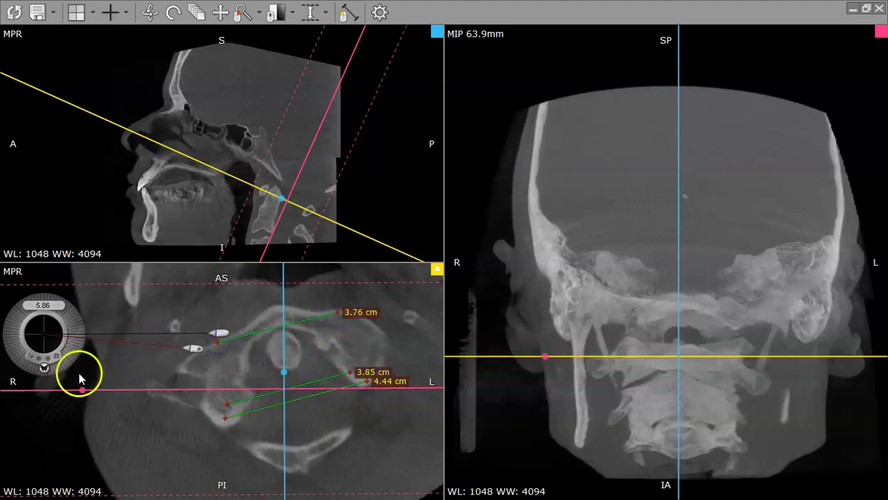
pyautogui.moveTo(44, 368); pyautogui.dragTo(216, 381)
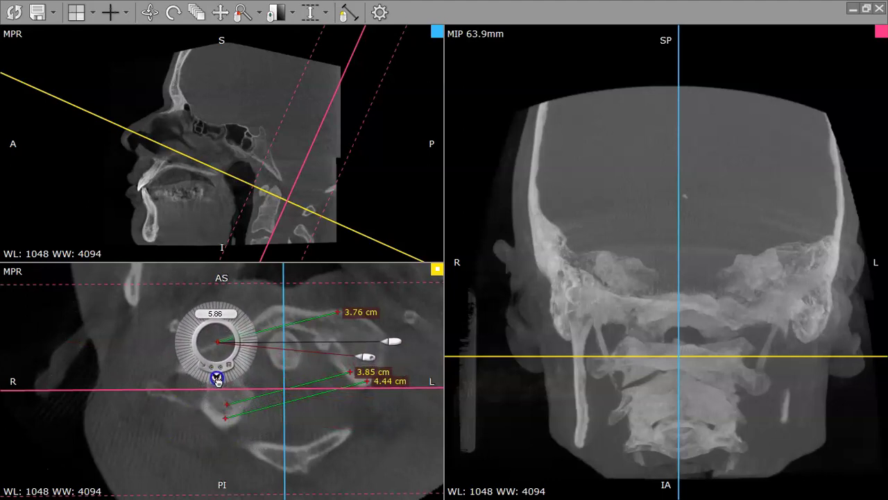
# Align the protractor arms with the atlas lines using Swap Angles so it reads 13.67°.
pyautogui.moveTo(364, 357); pyautogui.dragTo(366, 307)
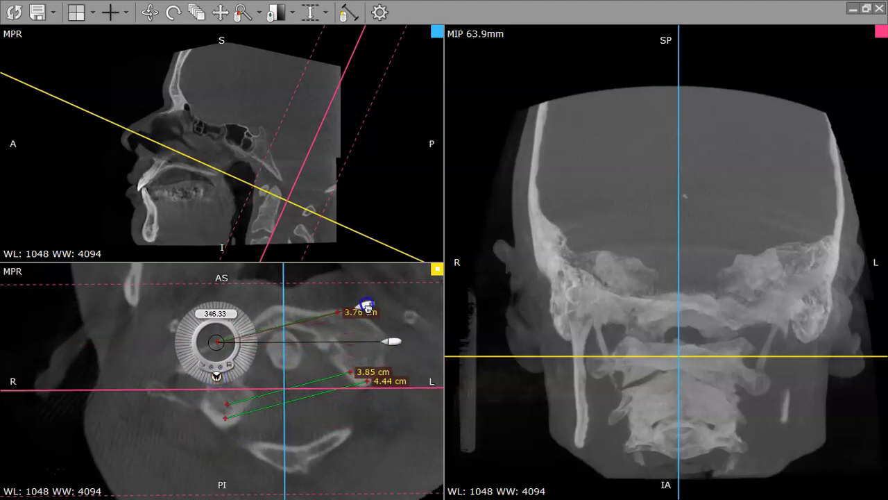
pyautogui.click(229, 364)
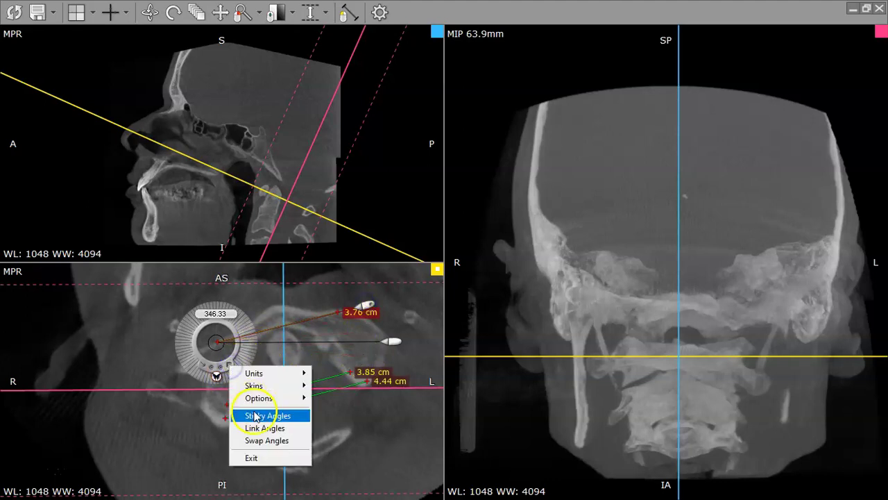
pyautogui.click(268, 440)
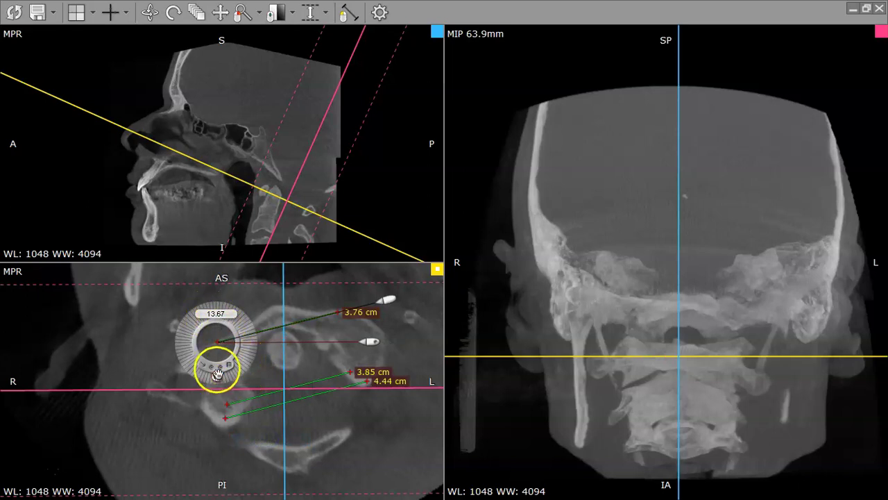
pyautogui.moveTo(216, 374); pyautogui.dragTo(223, 454)
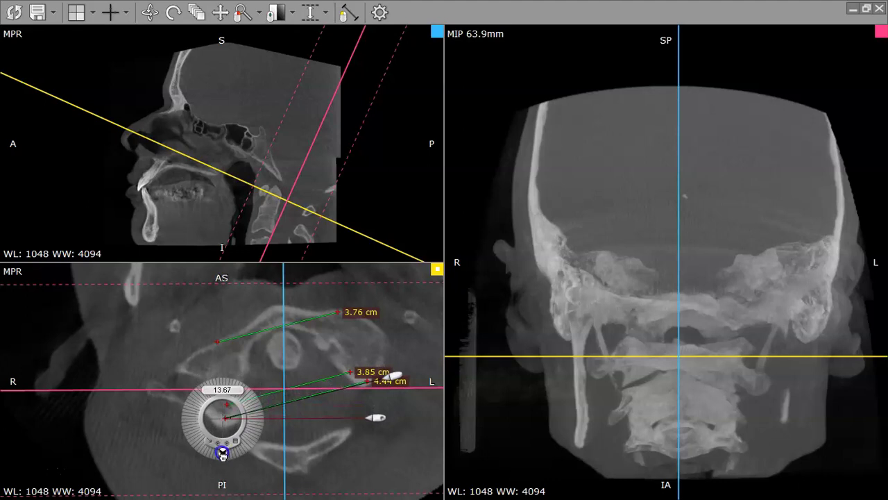
pyautogui.moveTo(237, 314); pyautogui.dragTo(369, 375)
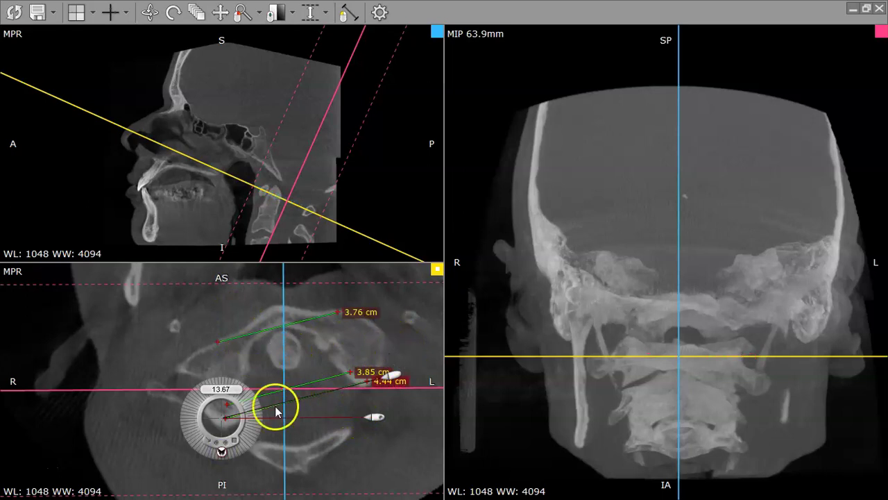
pyautogui.moveTo(275, 411); pyautogui.dragTo(293, 426)
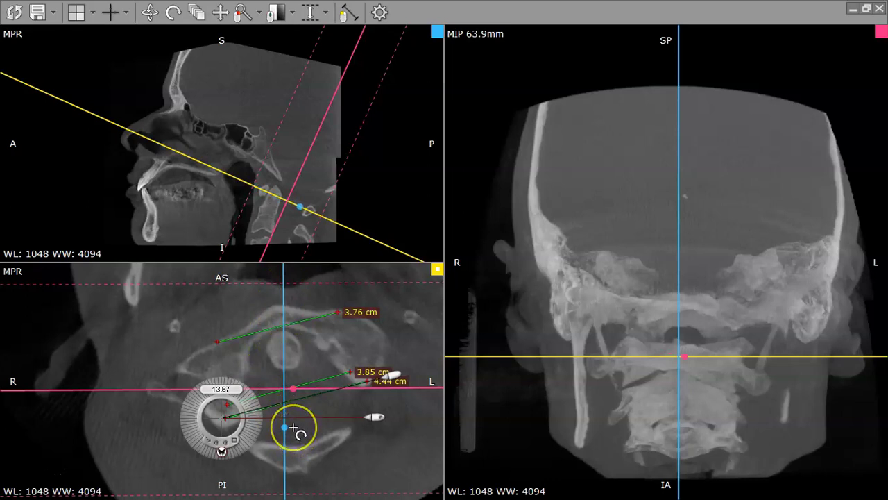
# Click six points in the coronal MIP to locate them in the other views.
pyautogui.click(622, 412)
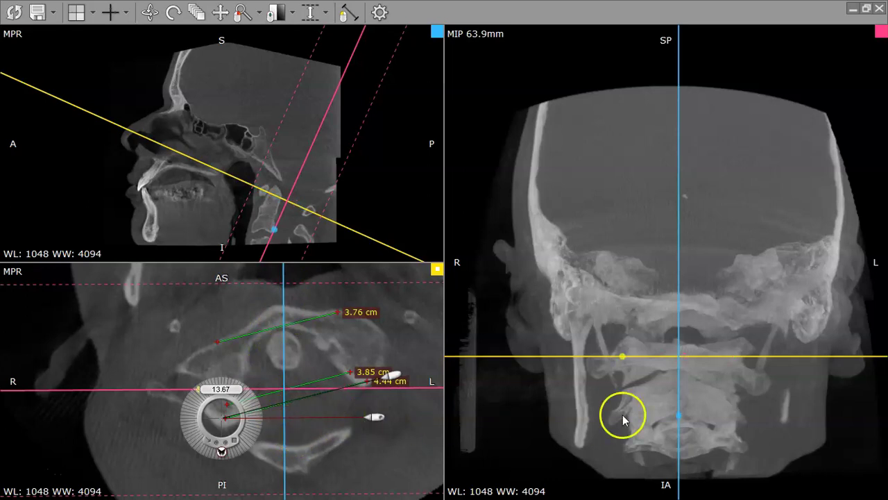
pyautogui.click(737, 353)
pyautogui.click(622, 317)
pyautogui.click(695, 421)
pyautogui.click(742, 317)
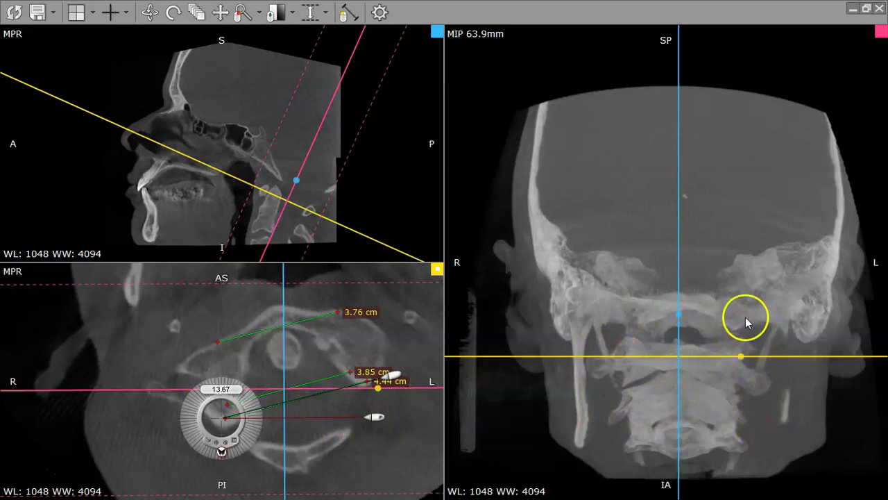
pyautogui.click(667, 314)
# Zoom into the coronal MIP and pan it up-left onto the skull base and upper cervical spine.
pyautogui.click(248, 12)
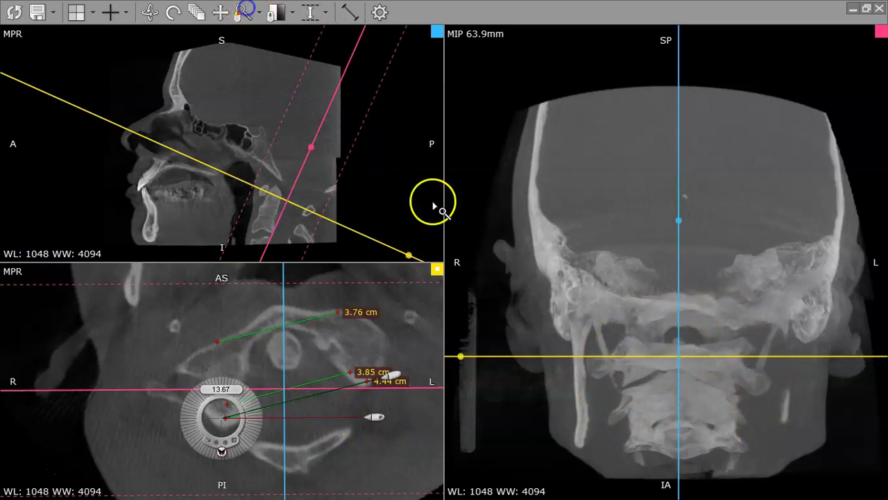
pyautogui.moveTo(703, 404); pyautogui.dragTo(708, 347)
pyautogui.click(220, 12)
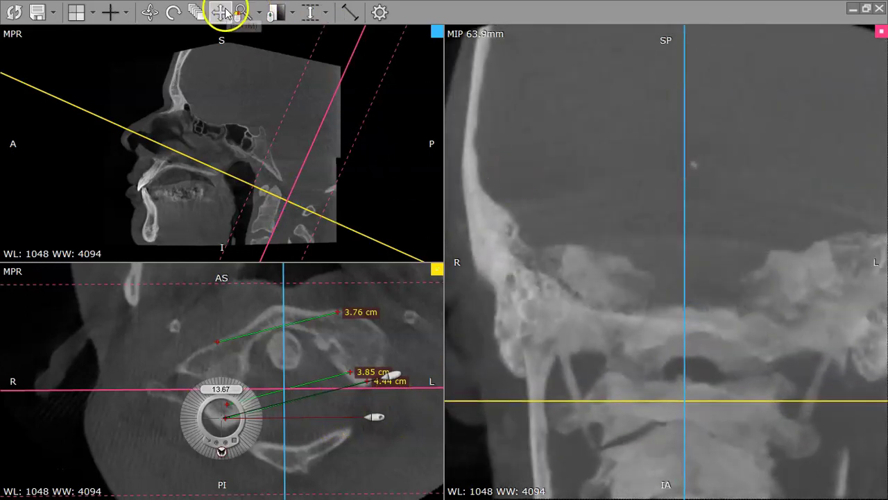
pyautogui.moveTo(606, 317); pyautogui.dragTo(577, 237)
pyautogui.moveTo(636, 294); pyautogui.dragTo(283, 281)
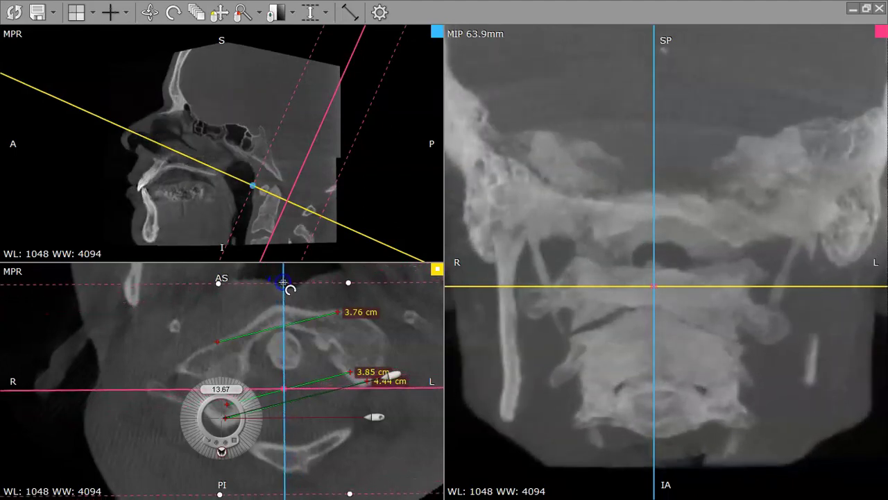
# Switch to Photos showing Vertebral_artery.jpg and move the protractor to its lower left.
pyautogui.hotkey('alt', 'Tab')
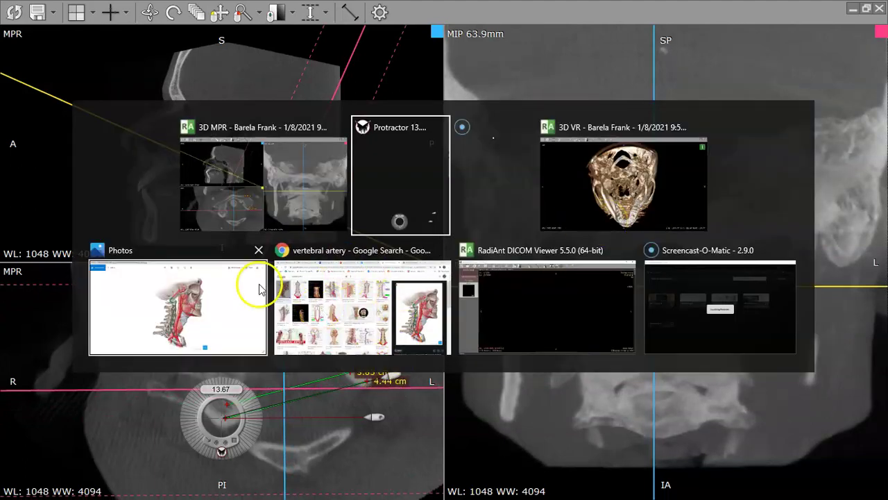
pyautogui.click(183, 286)
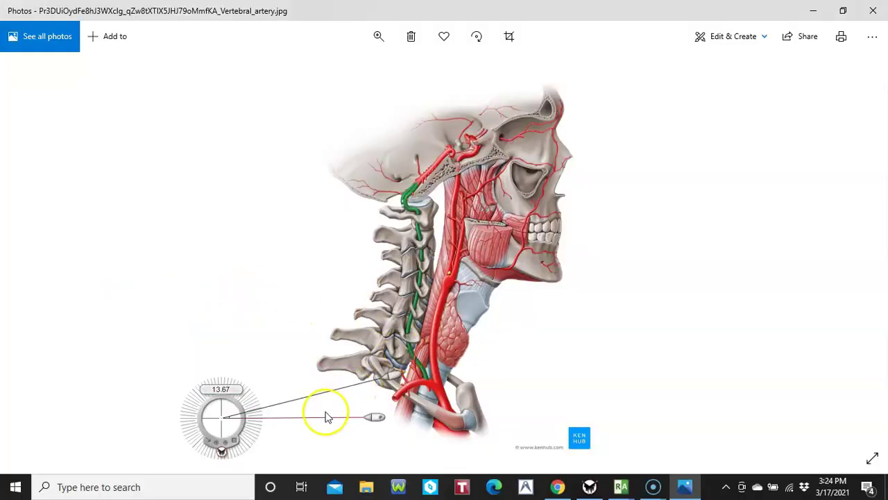
pyautogui.moveTo(213, 455); pyautogui.dragTo(144, 465)
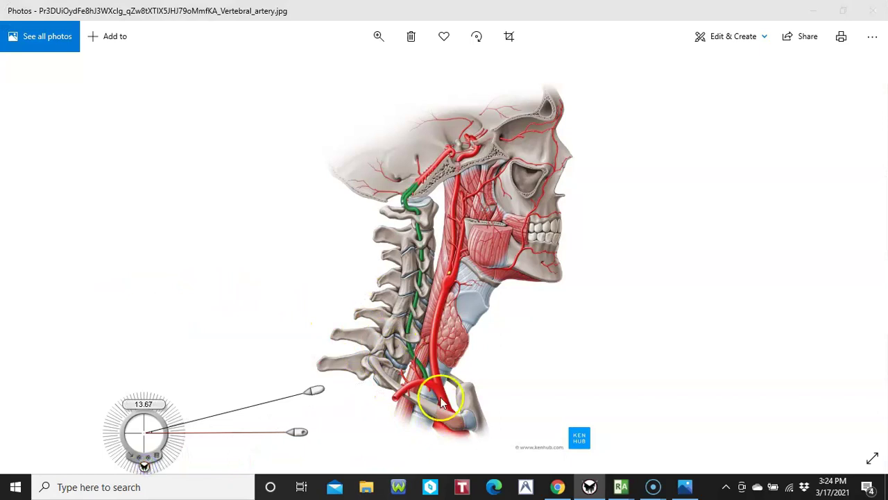